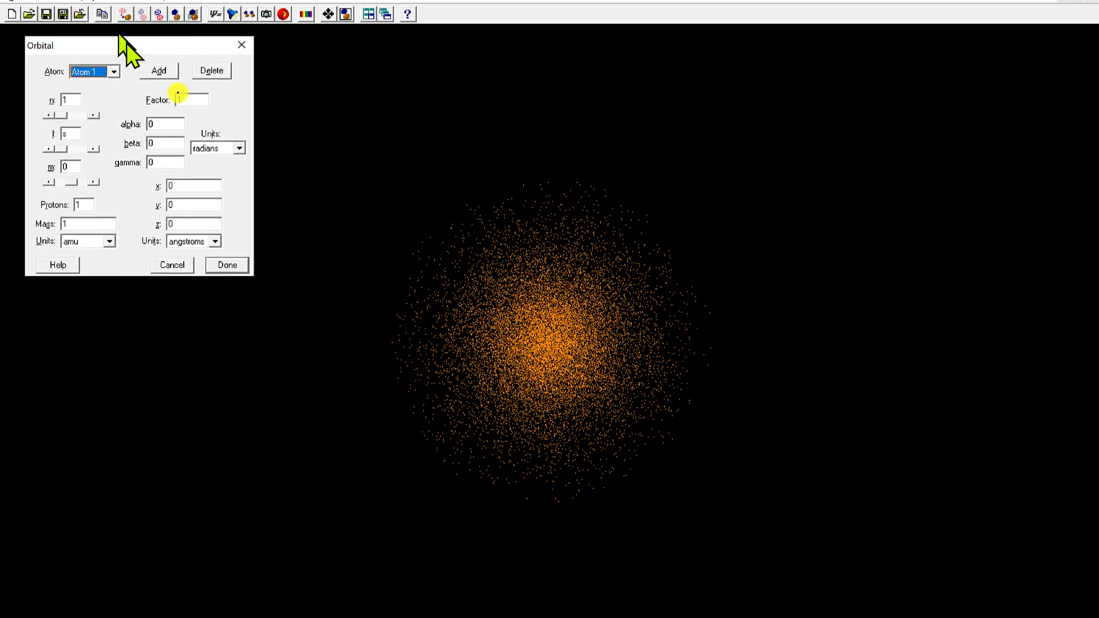
- Set l to 0 for the 1s orbital, apply it, and rotate the orange point cloud
left_click(205, 314)
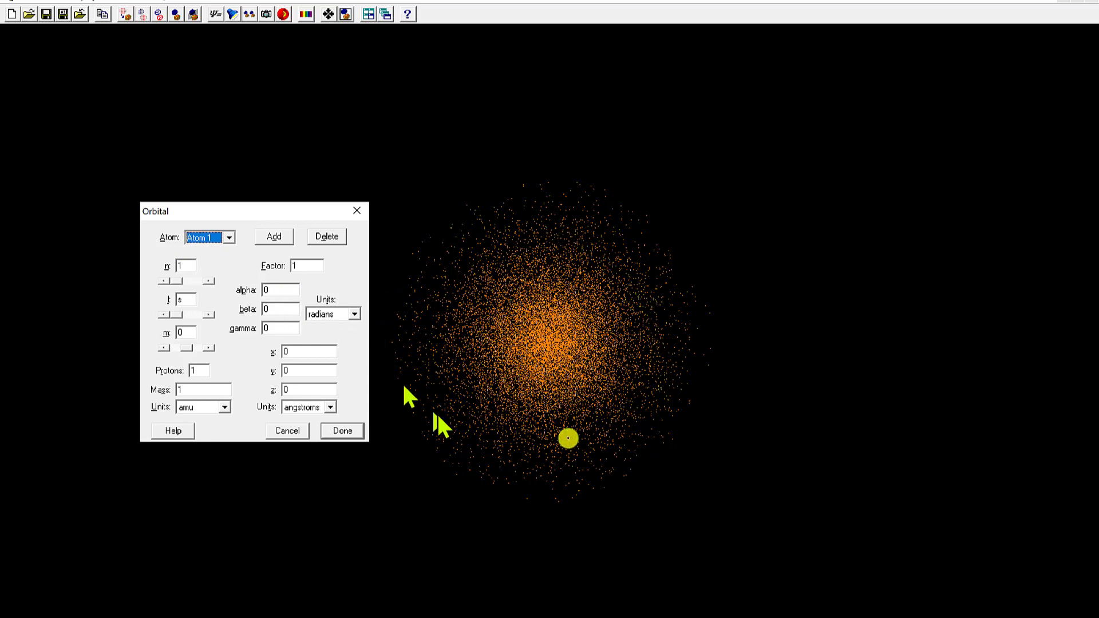
double_click(184, 300)
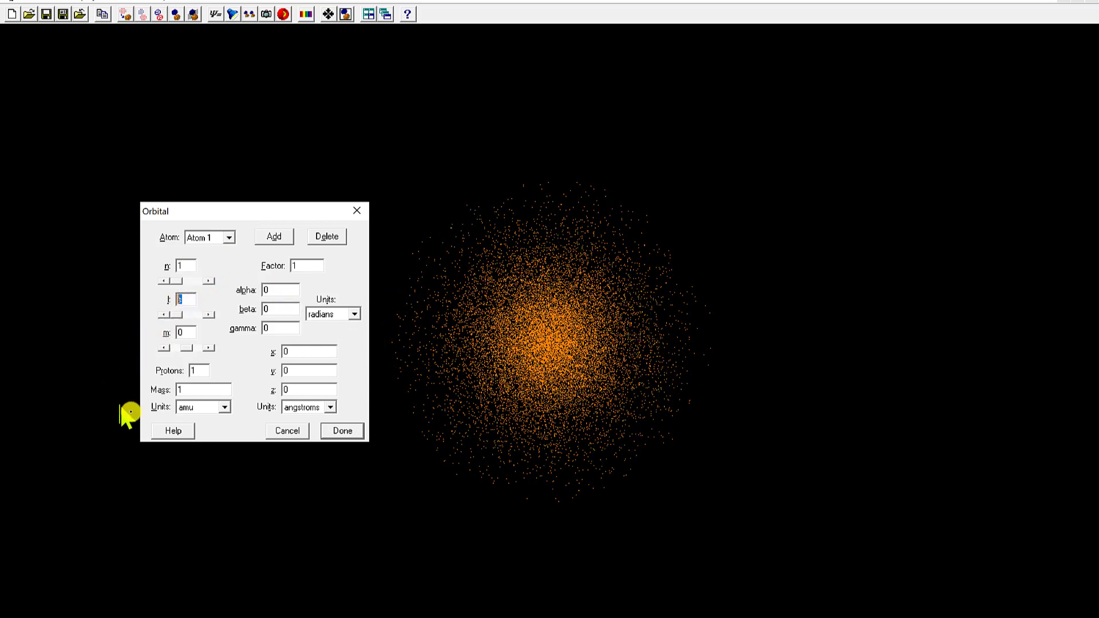
type("0")
left_click(192, 329)
left_click(347, 432)
left_click_drag(580, 359, 699, 309)
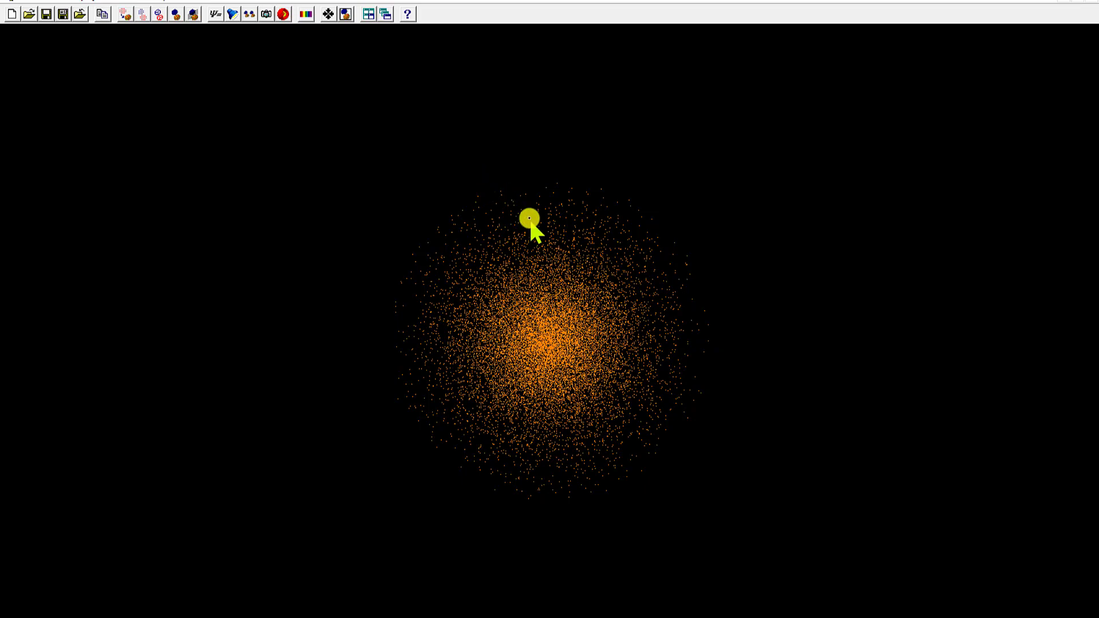
- Rotate the 1s orbital until it appears as a solid, shaded orange sphere
mouse_move(624, 208)
left_mouse_down()
mouse_move(510, 351)
mouse_move(487, 444)
mouse_move(621, 184)
mouse_move(659, 161)
left_mouse_up()
mouse_move(592, 168)
left_mouse_down()
mouse_move(336, 105)
mouse_move(24, 277)
mouse_move(296, 605)
mouse_move(978, 582)
mouse_move(1031, 166)
left_mouse_up()
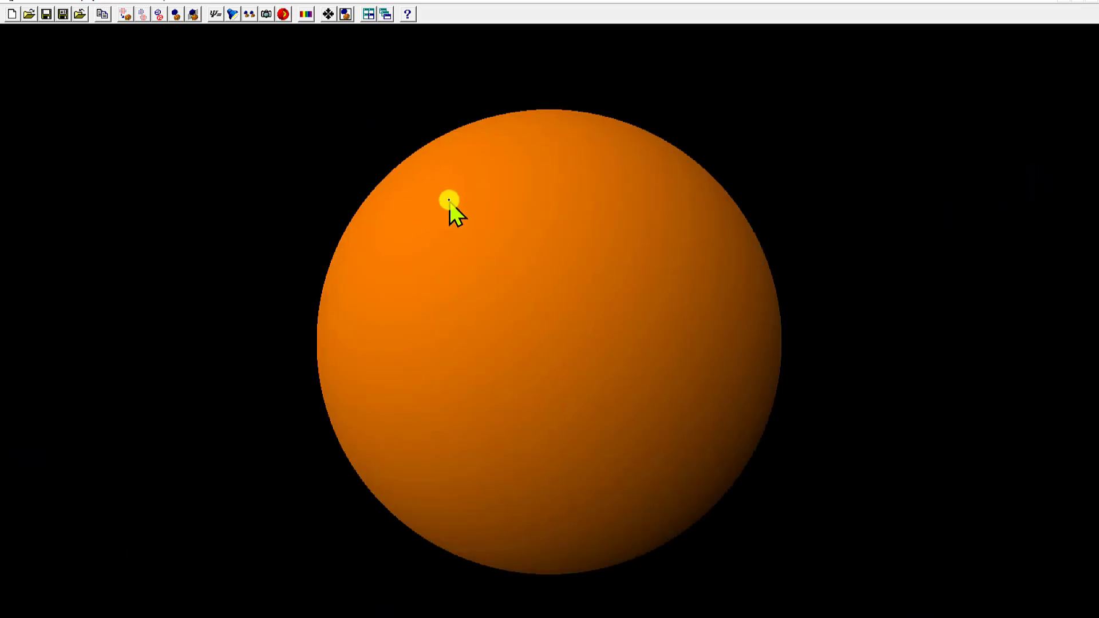
left_click_drag(689, 271, 768, 353)
mouse_move(761, 420)
left_mouse_down()
mouse_move(728, 326)
mouse_move(707, 306)
left_mouse_up()
mouse_move(696, 304)
left_mouse_down()
mouse_move(388, 314)
mouse_move(706, 336)
left_mouse_up()
- Set the orbital to n = 2 and l = 1 and apply it
left_click(215, 14)
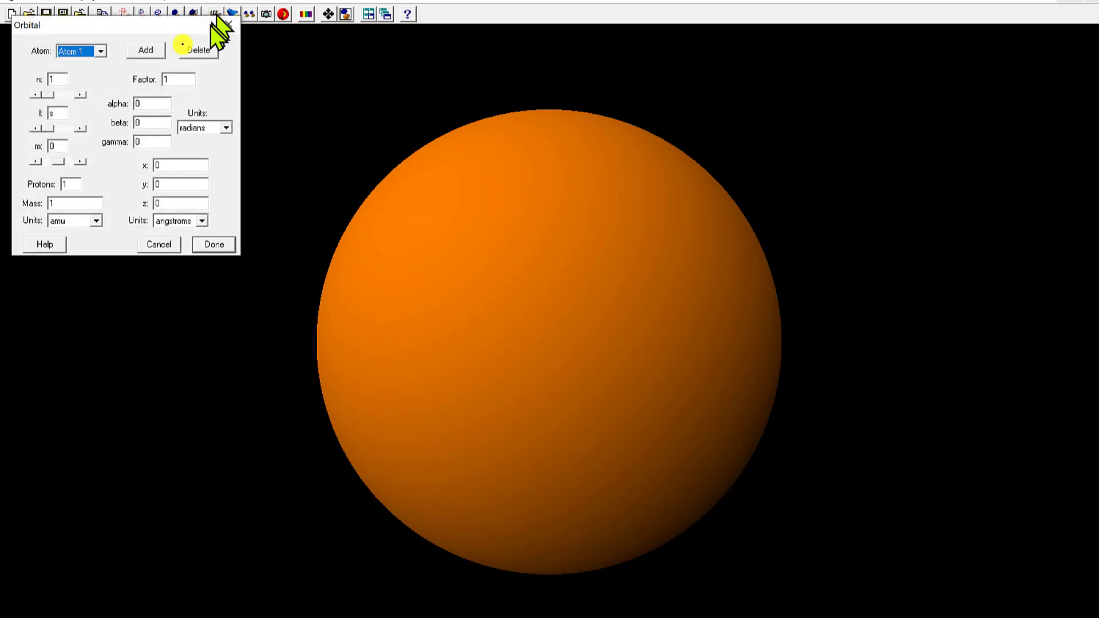
left_click_drag(135, 27, 163, 201)
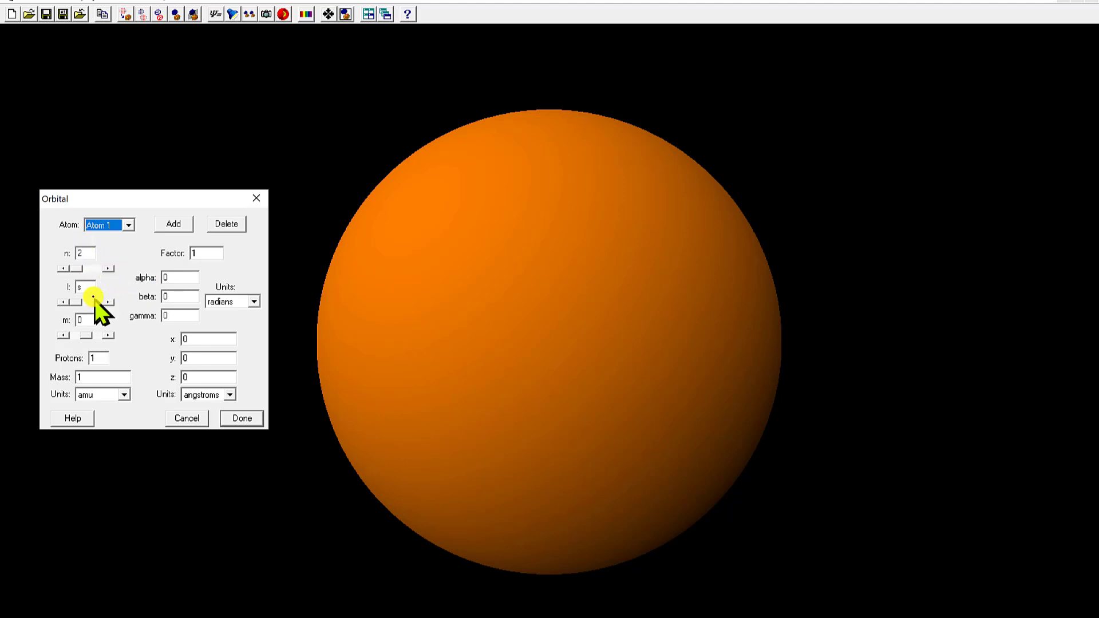
left_click_drag(87, 285, 27, 282)
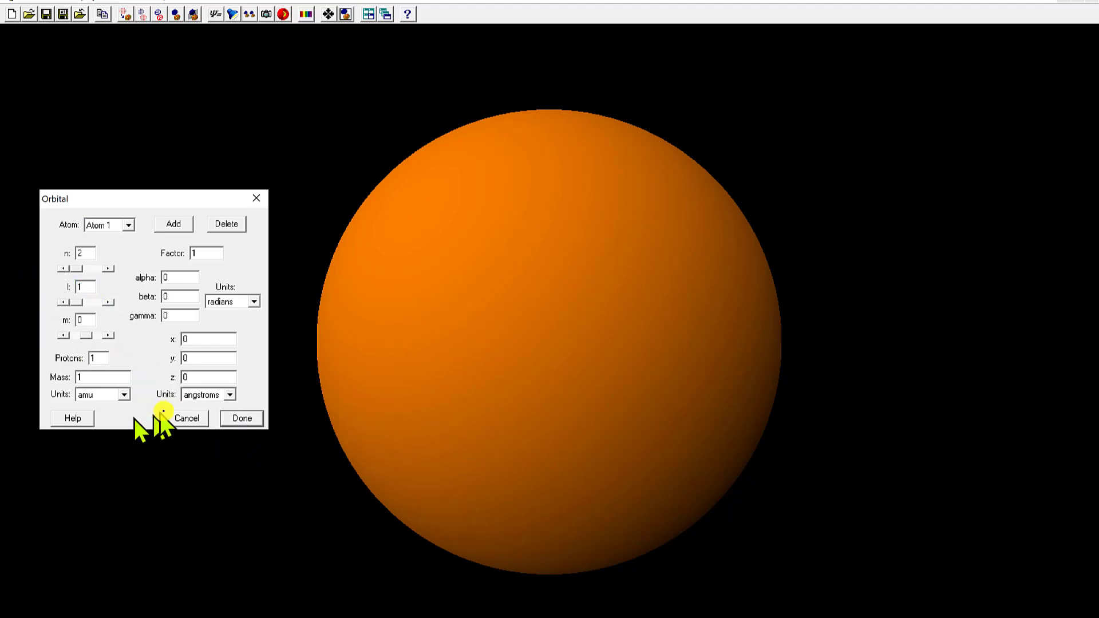
left_click(251, 418)
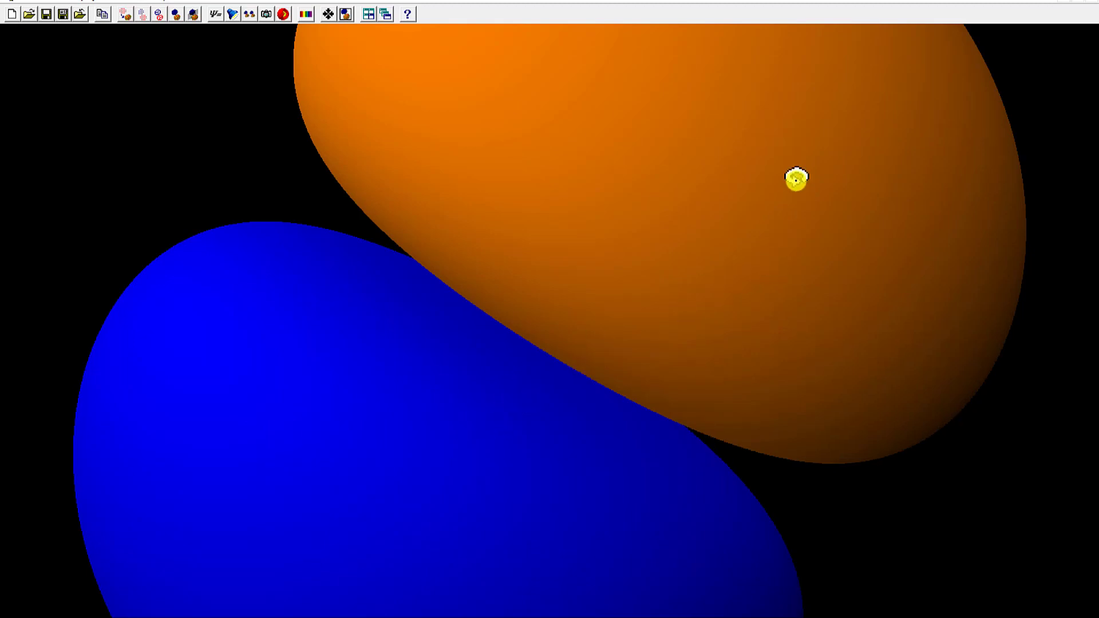
- Zoom the p orbital to fit and rotate its orange and blue lobes upright
left_click_drag(795, 178, 795, 184)
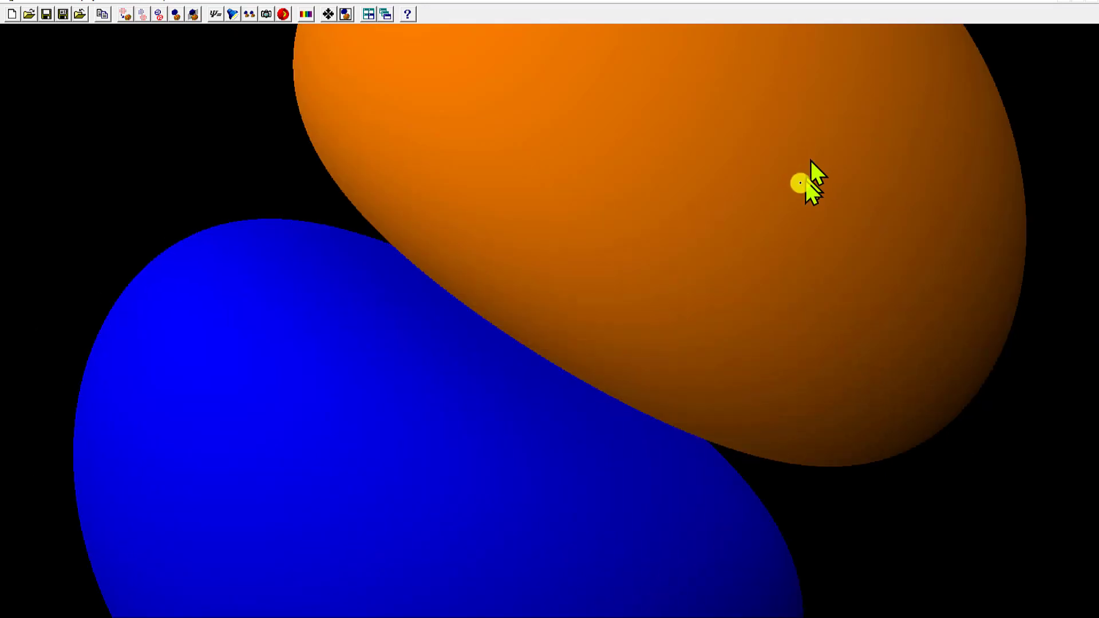
right_click_drag(814, 181, 867, 1)
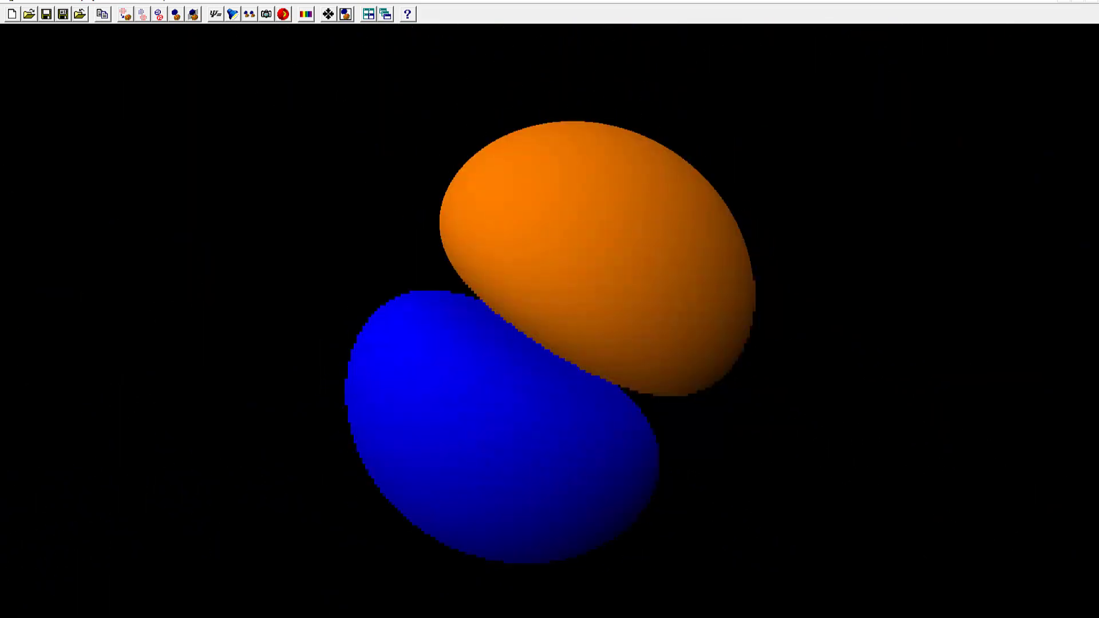
right_click_drag(738, 351, 756, 318)
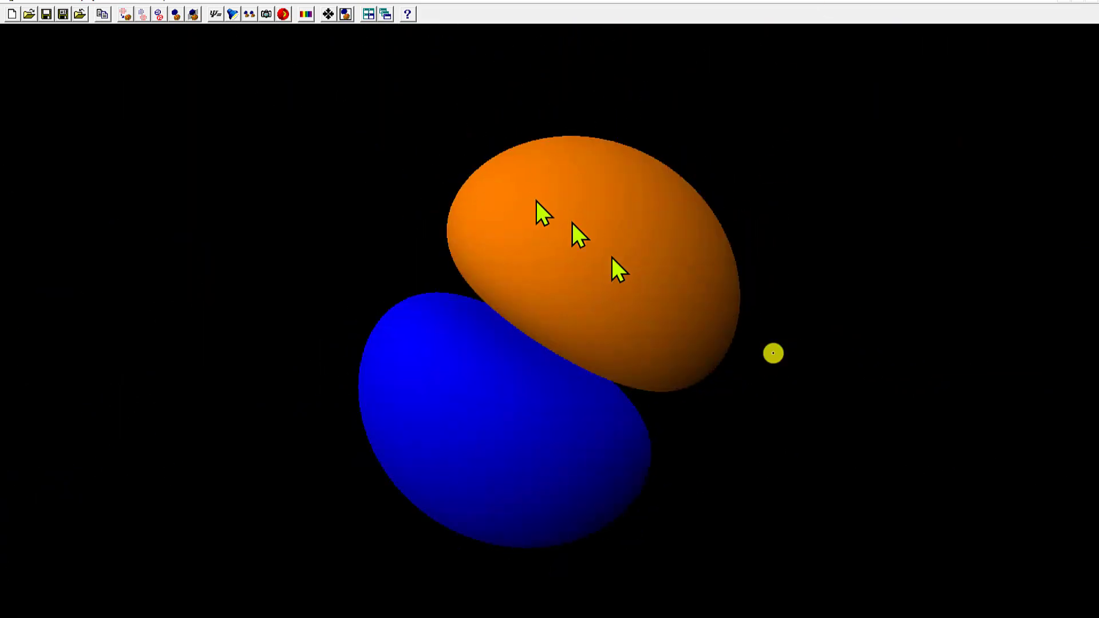
right_click(790, 314)
left_click_drag(791, 314, 812, 300)
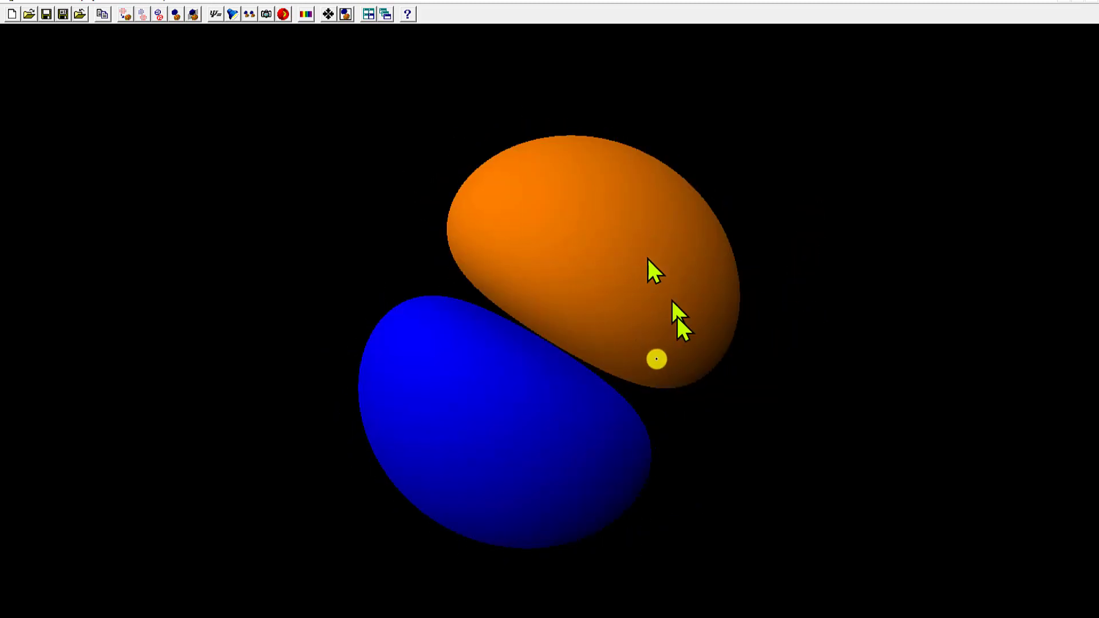
left_click_drag(695, 324, 690, 296)
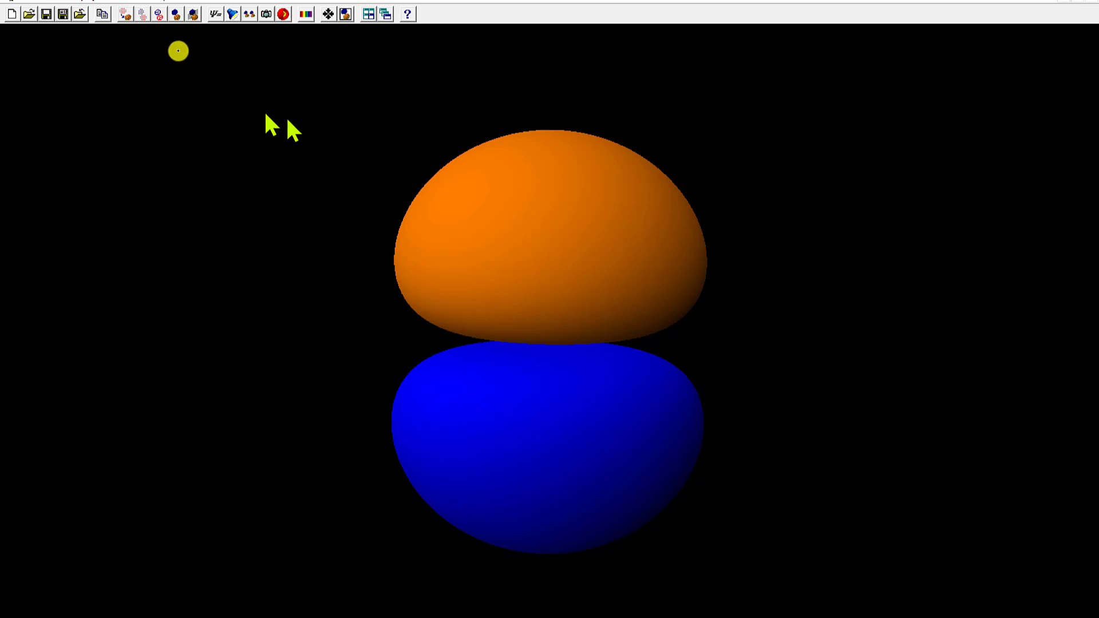
- Set m to -1 for the 2p orbital and apply it
left_click(217, 14)
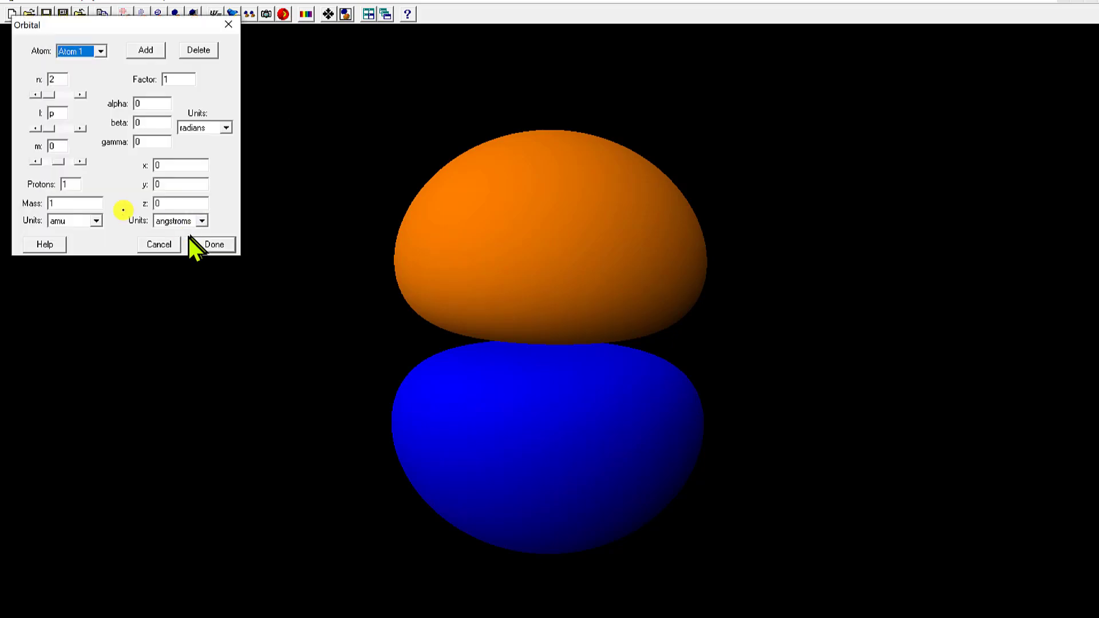
double_click(54, 147)
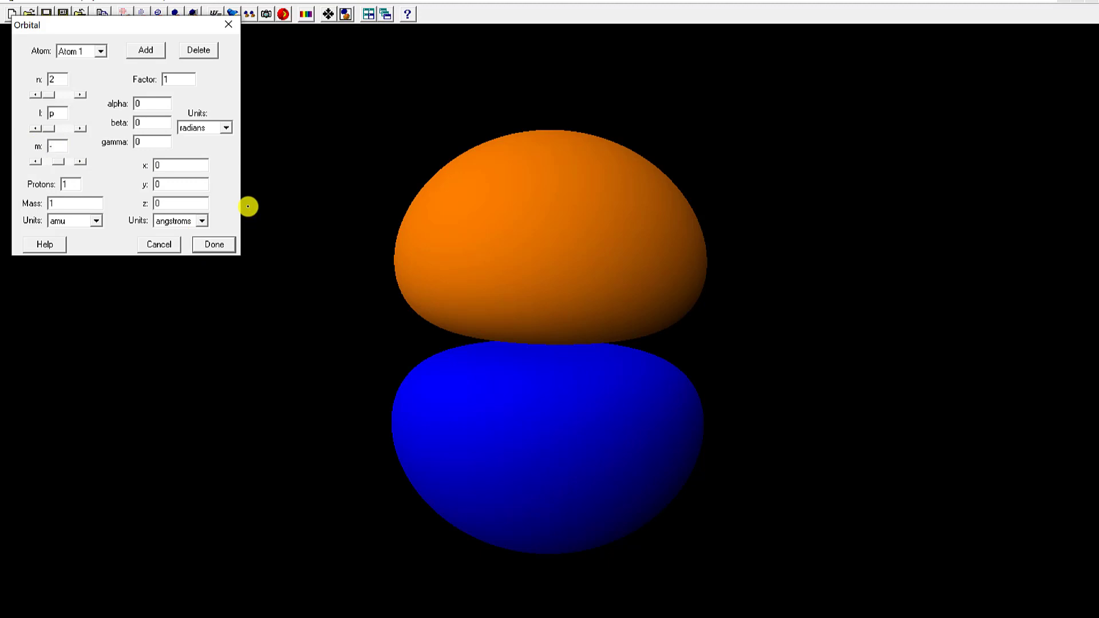
type("-1")
left_click(215, 244)
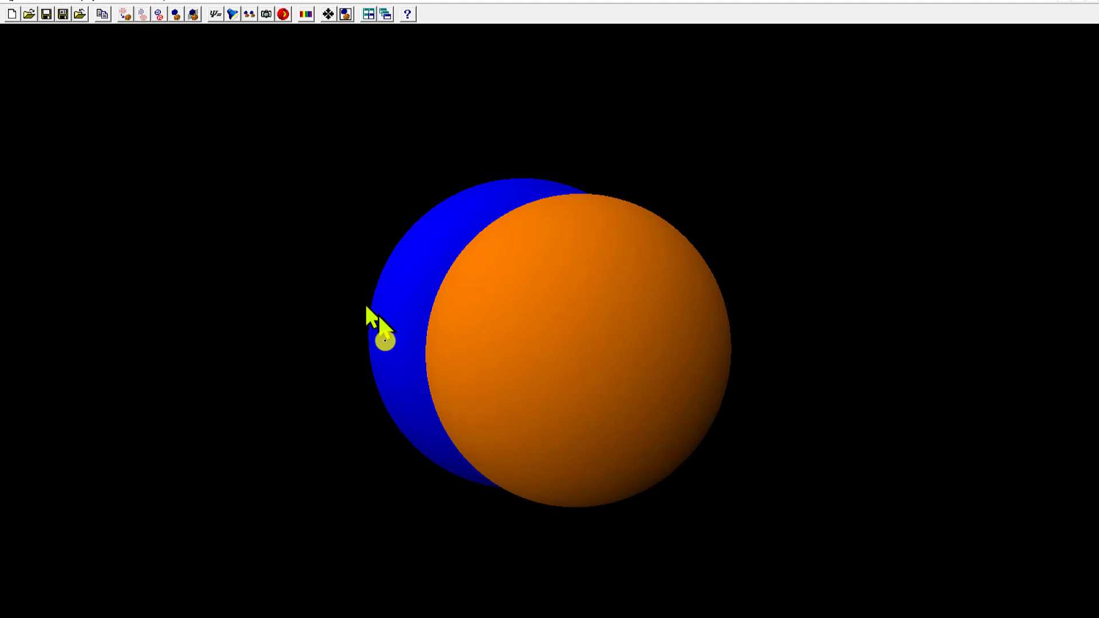
- Rotate the view so the two lobes sit side by side, then reopen the orbital settings
left_click_drag(614, 384, 1094, 344)
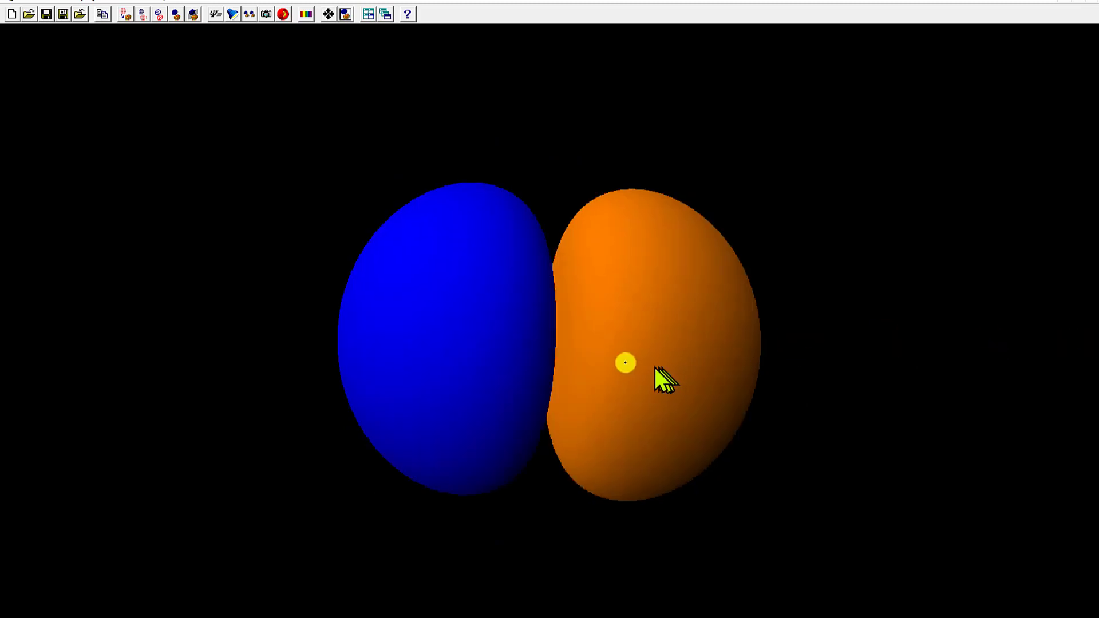
left_click_drag(542, 355, 607, 360)
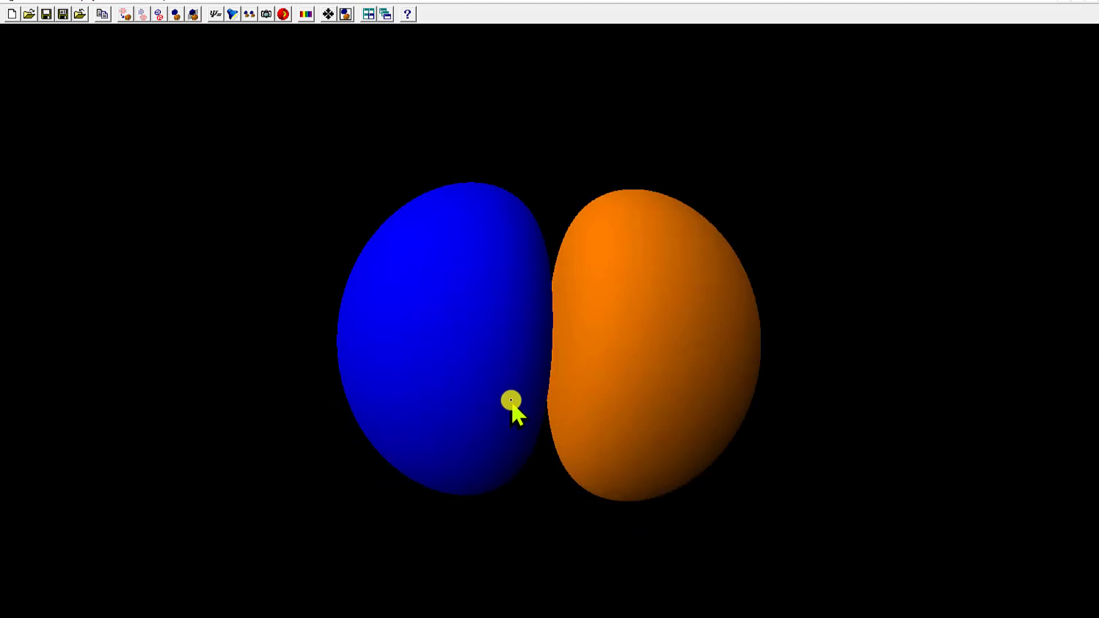
left_click(215, 13)
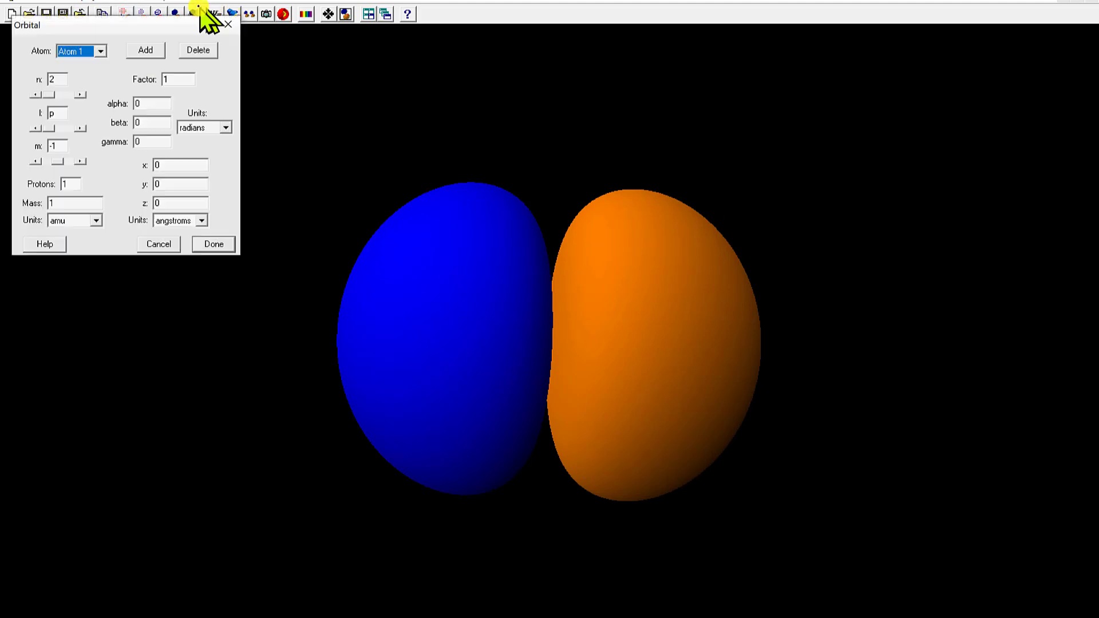
- Apply m = 1, then lower m with the slider to restore the upright orange-over-blue lobes
double_click(64, 147)
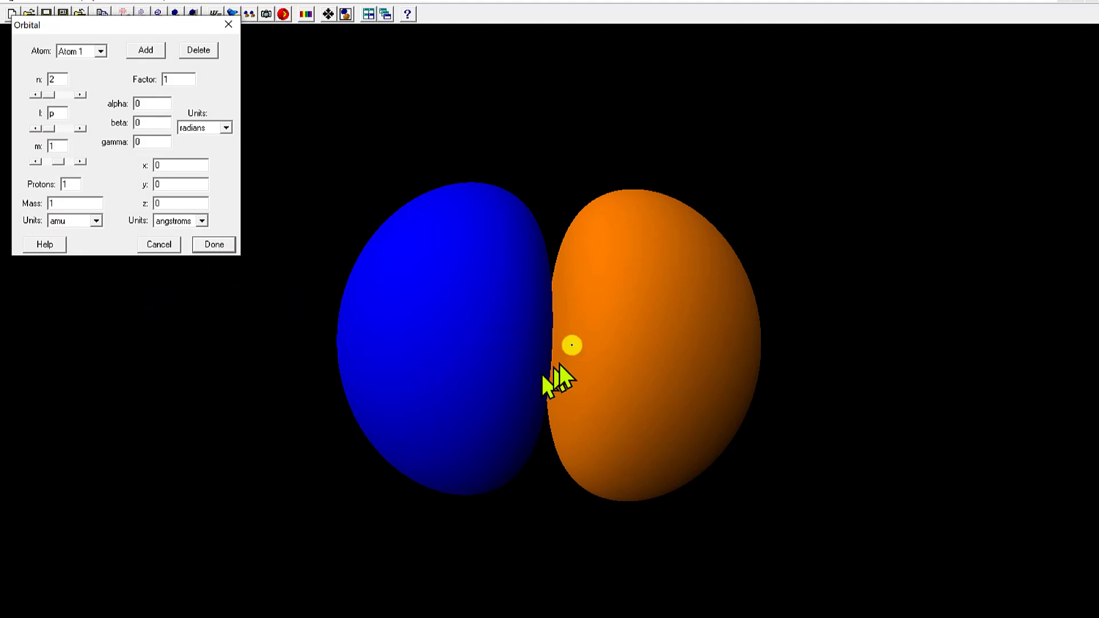
left_click(214, 245)
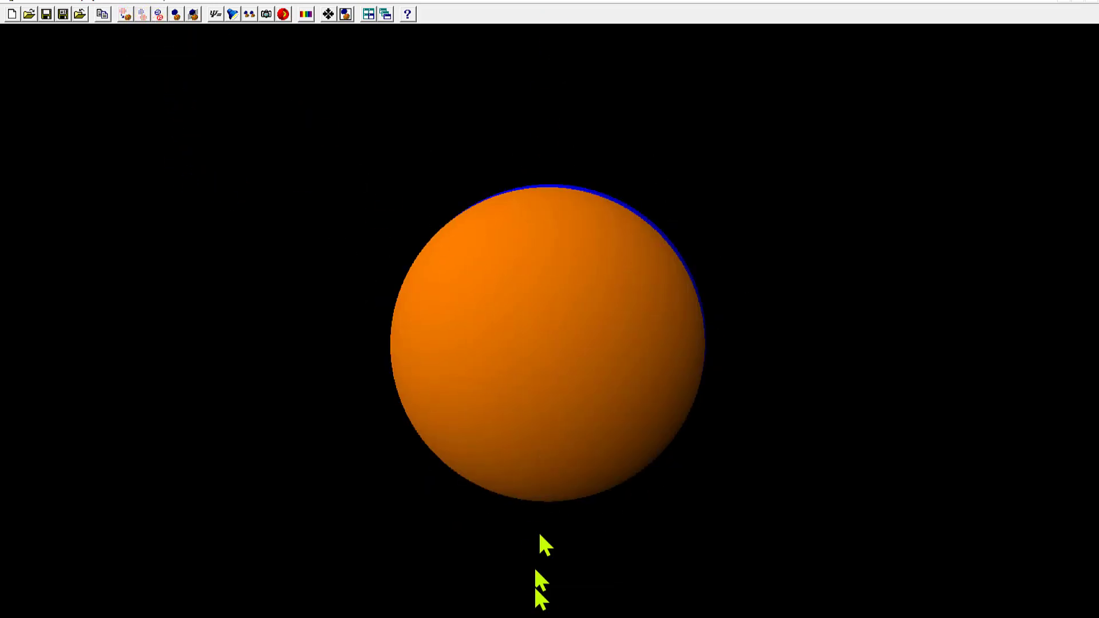
left_click(215, 15)
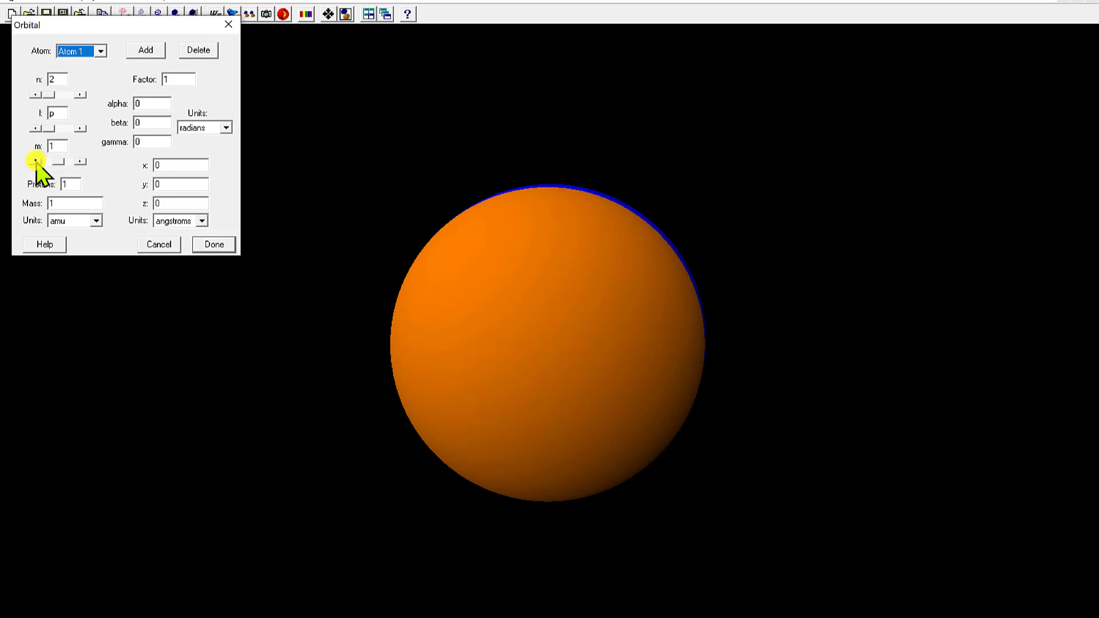
left_click(214, 245)
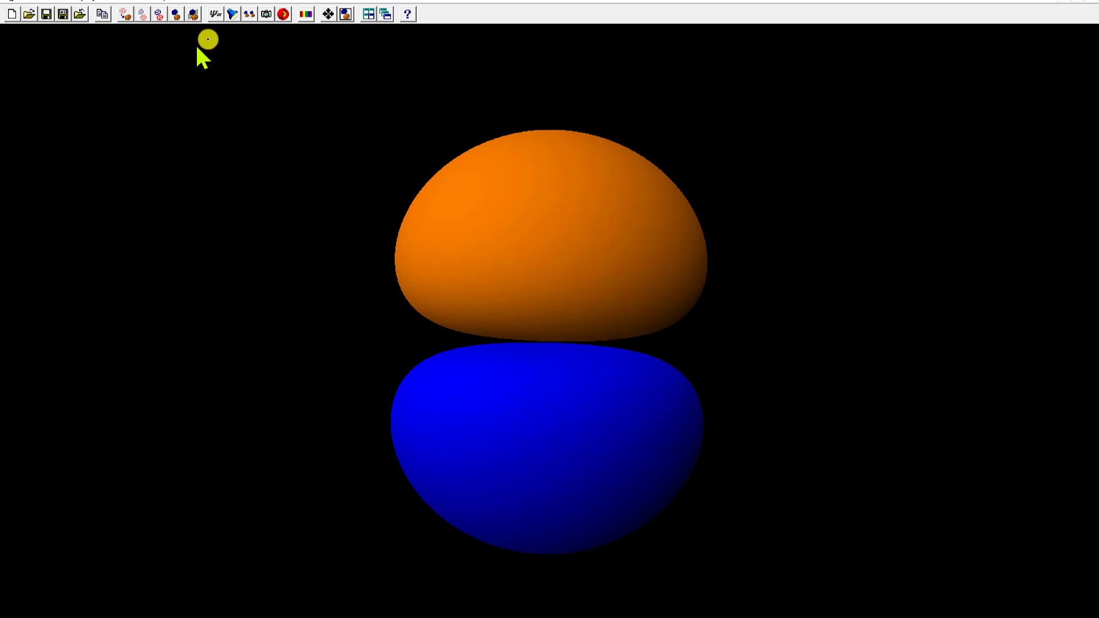
- Change m back to -1 with the slider arrow, then reopen the settings to display the value
left_click(216, 14)
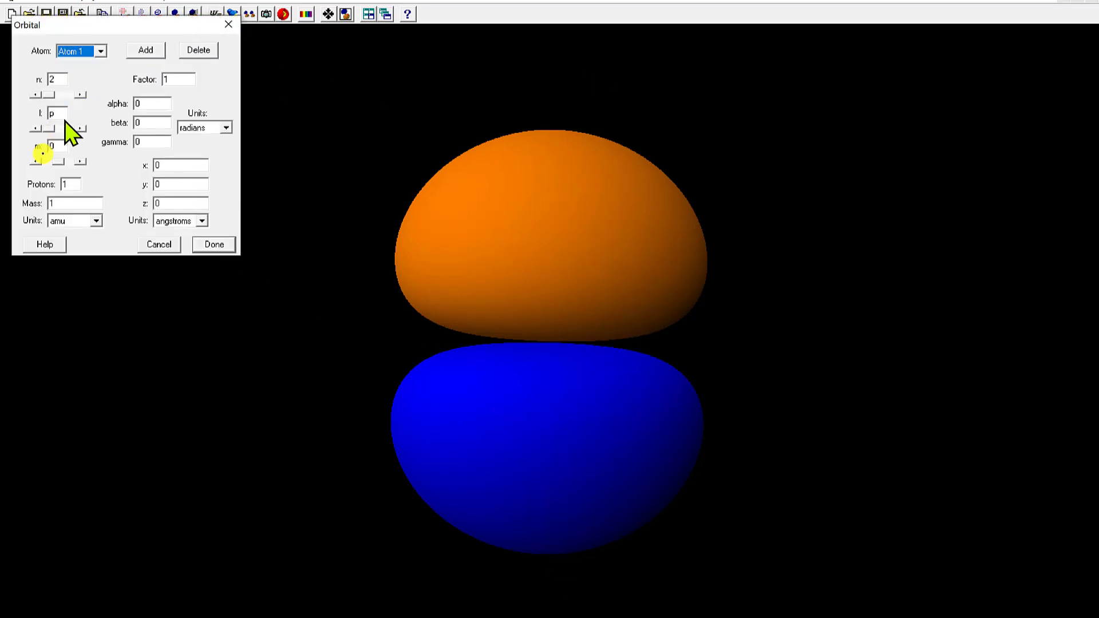
left_click(61, 146)
left_click(219, 246)
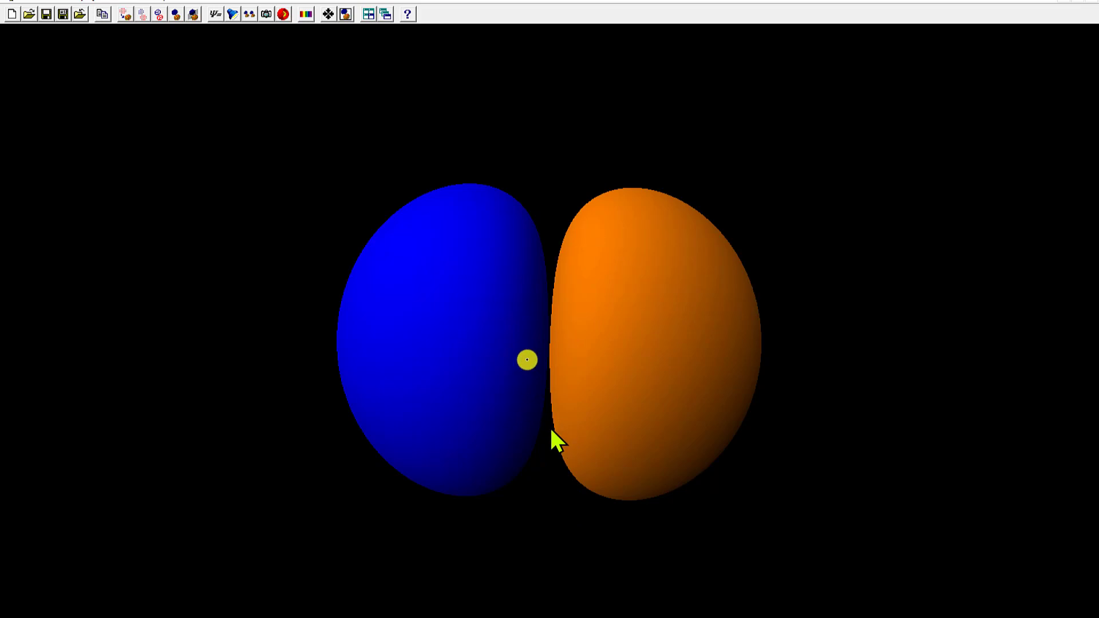
left_click(215, 14)
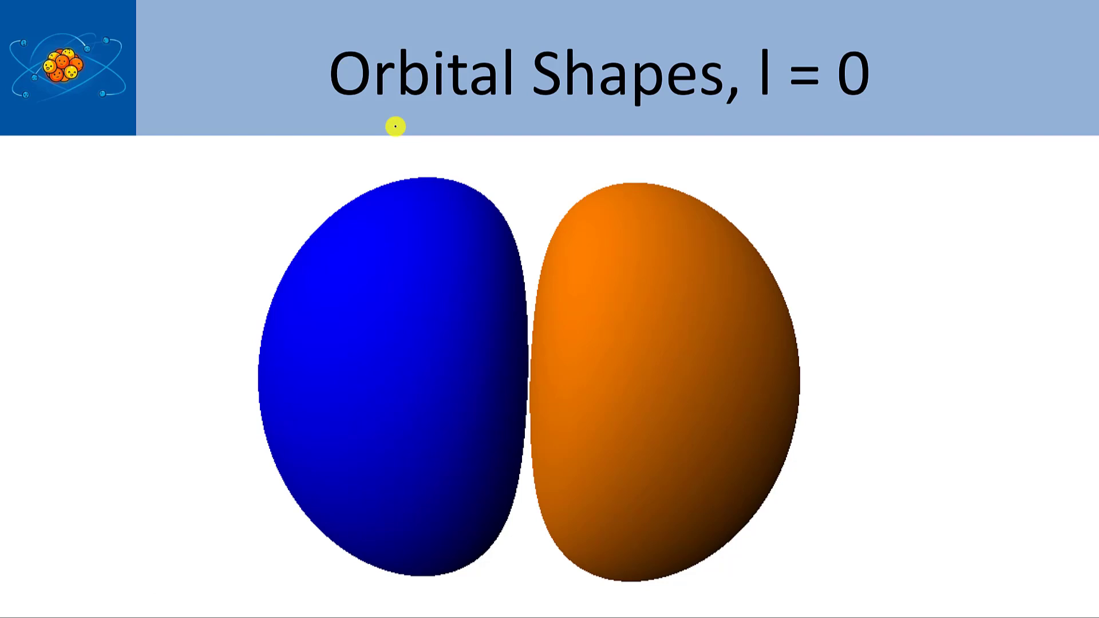
- Draw a vertical pen line between the blue and orange lobes to mark the node
left_click_drag(540, 169, 523, 579)
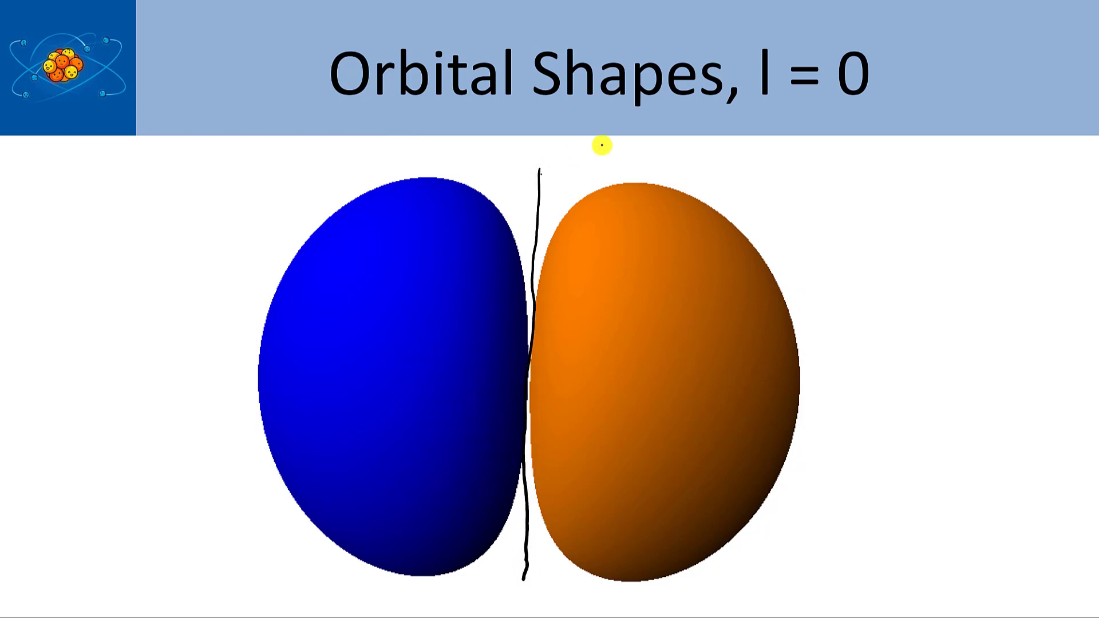